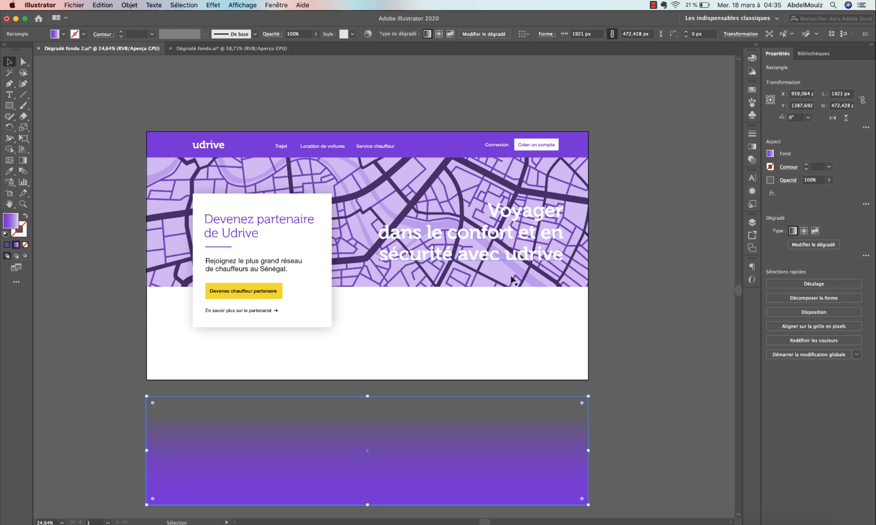
# Undo the last move of the purple gradient rectangle, then delete that rectangle from the map banner.
pyautogui.press('super+z')
pyautogui.click(513, 322)
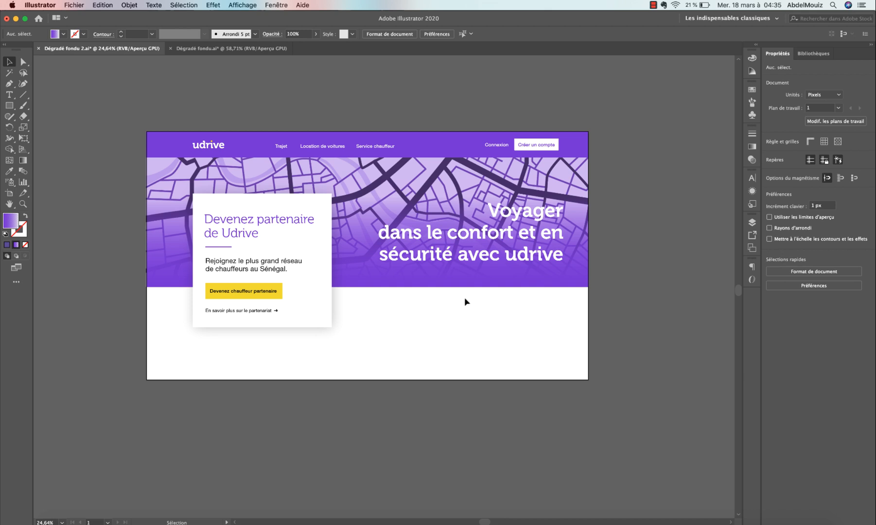
pyautogui.hscroll(-2, 464, 297)
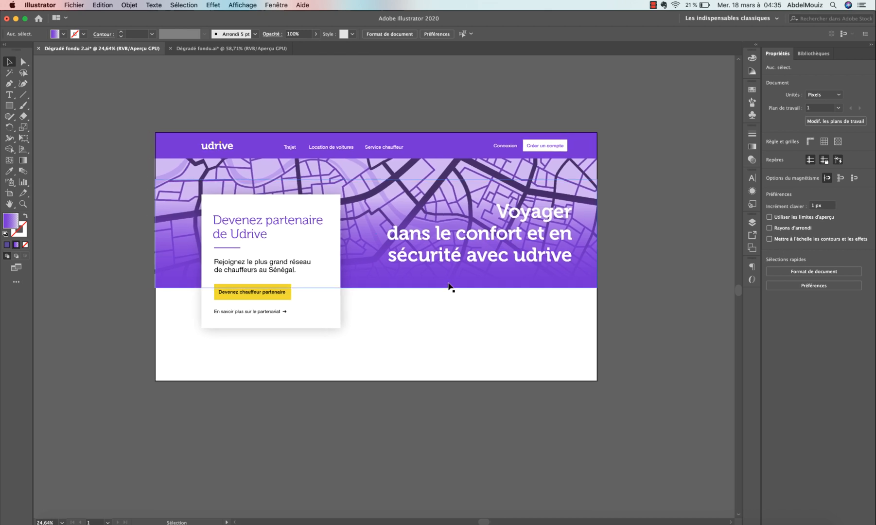
pyautogui.click(449, 285)
pyautogui.press('Delete')
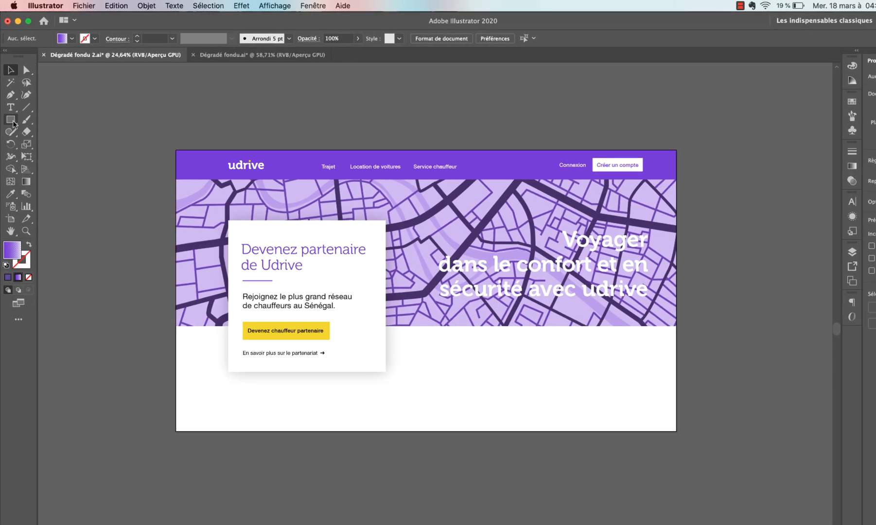
# Draw a rectangle about 1921 × 494 px across the banner, covering the map down to its lower edge.
pyautogui.click(13, 123)
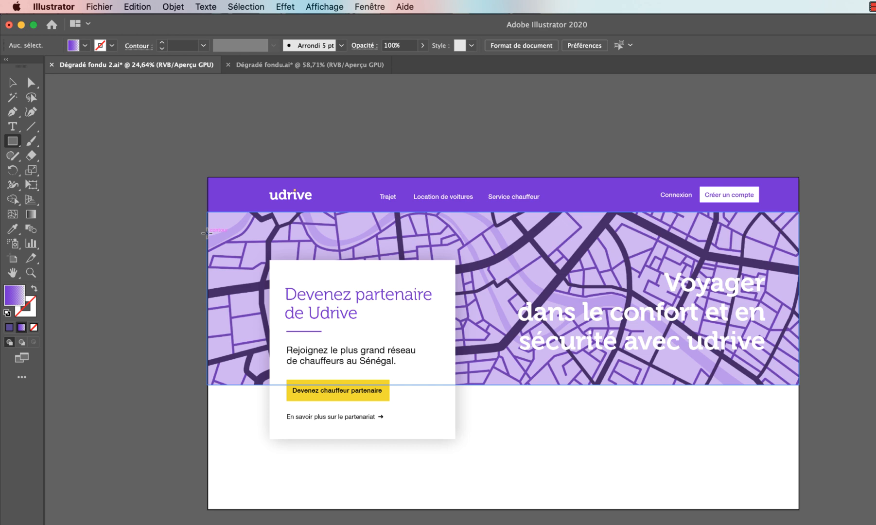
pyautogui.moveTo(207, 234); pyautogui.dragTo(783, 377)
pyautogui.moveTo(585, 282); pyautogui.dragTo(597, 287)
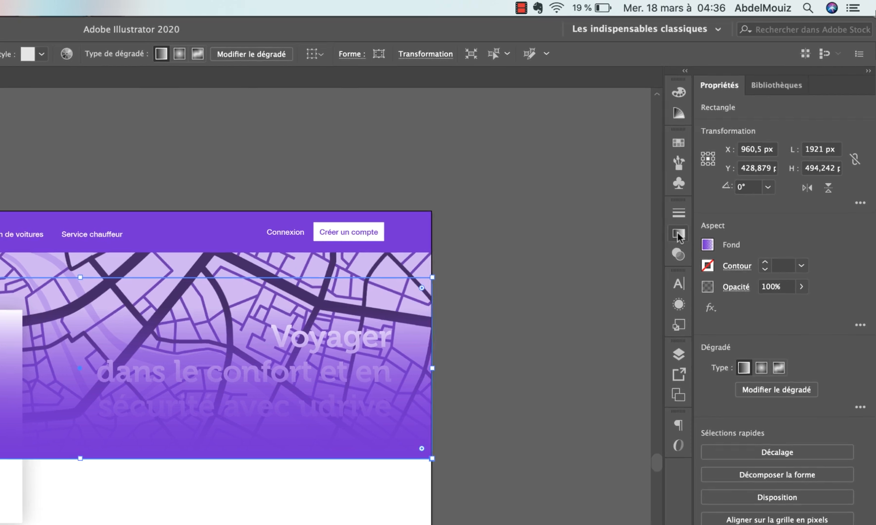
# Apply the yellow-to-red preset gradient to the new rectangle's fill.
pyautogui.click(677, 234)
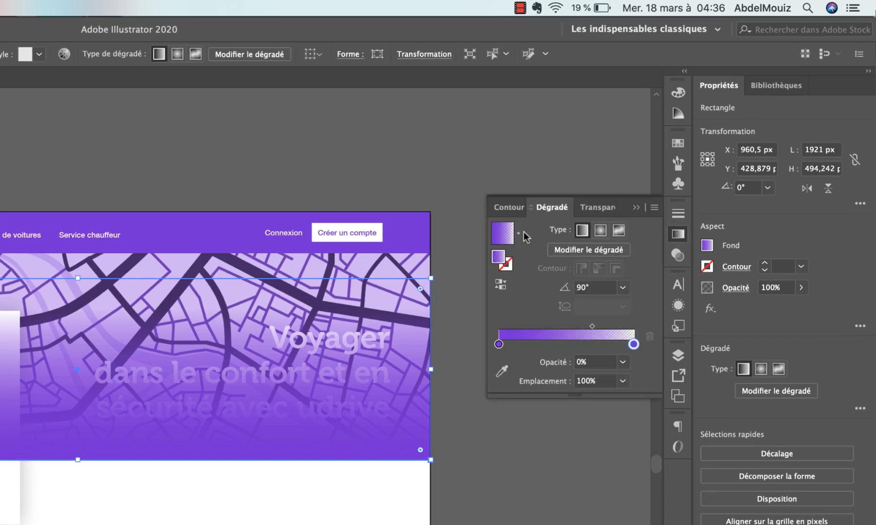
pyautogui.click(519, 233)
pyautogui.click(514, 284)
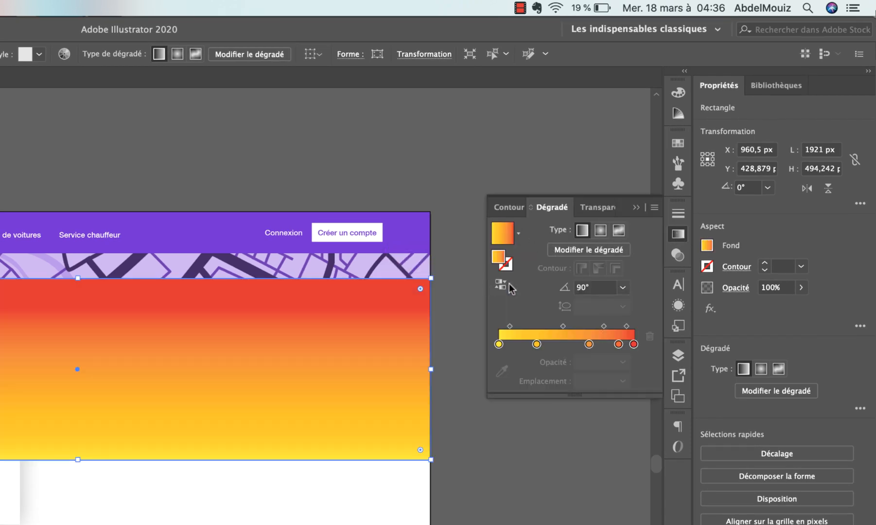
# Remove the red and orange stops, keeping two yellow ones, and place the end stop at 100%.
pyautogui.click(634, 344)
pyautogui.click(650, 336)
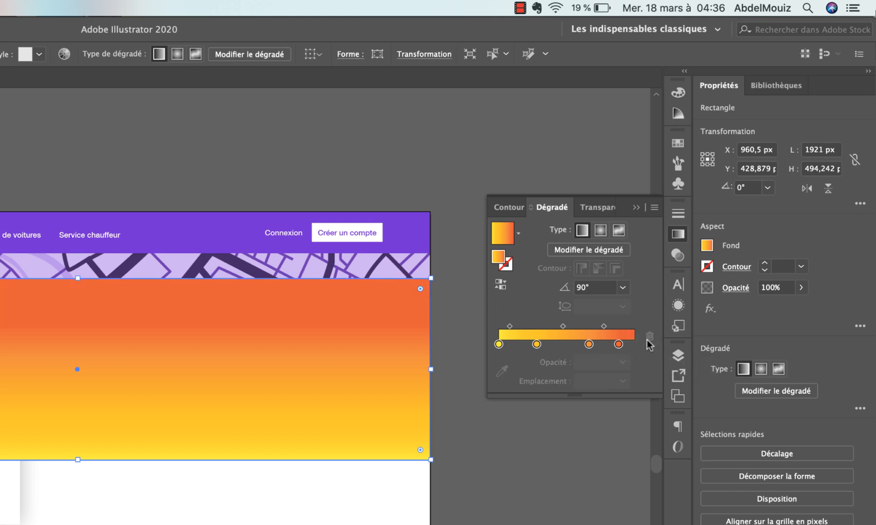
pyautogui.click(650, 337)
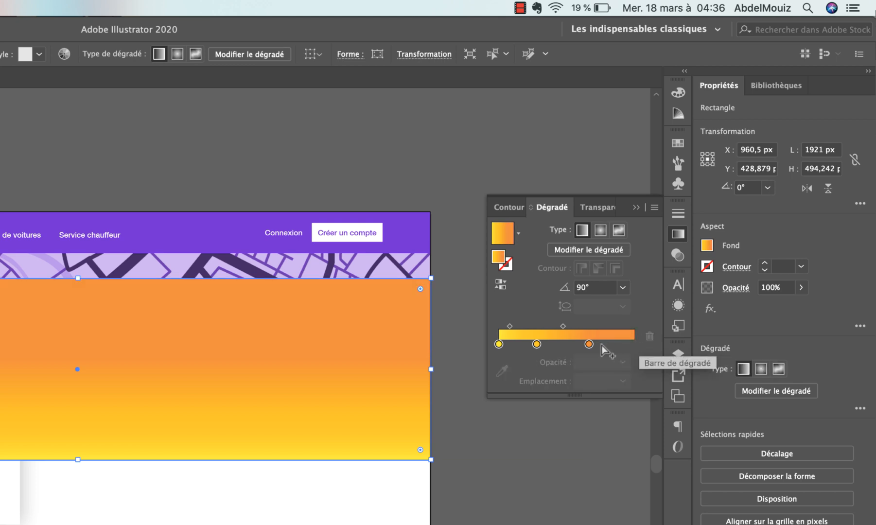
pyautogui.click(589, 344)
pyautogui.click(650, 336)
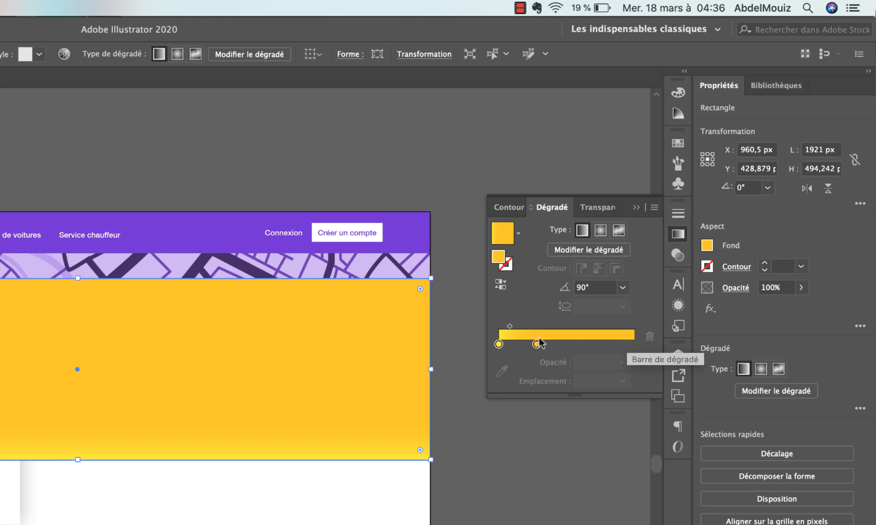
pyautogui.click(537, 344)
pyautogui.click(651, 335)
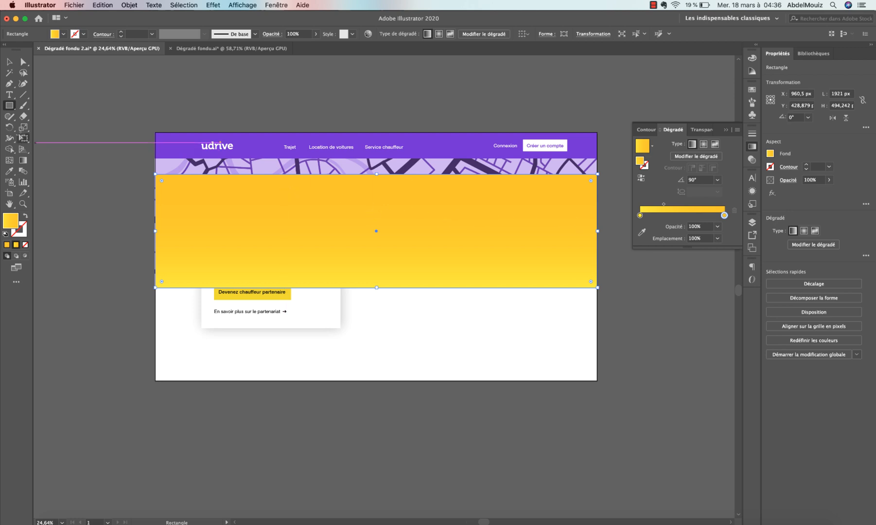
# Draw a square of about 97 px outside the artboard and fill it with the purple sampled from the header.
pyautogui.moveTo(61, 126)
pyautogui.mouseDown()
pyautogui.moveTo(90, 151)
pyautogui.moveTo(83, 148)
pyautogui.mouseUp()
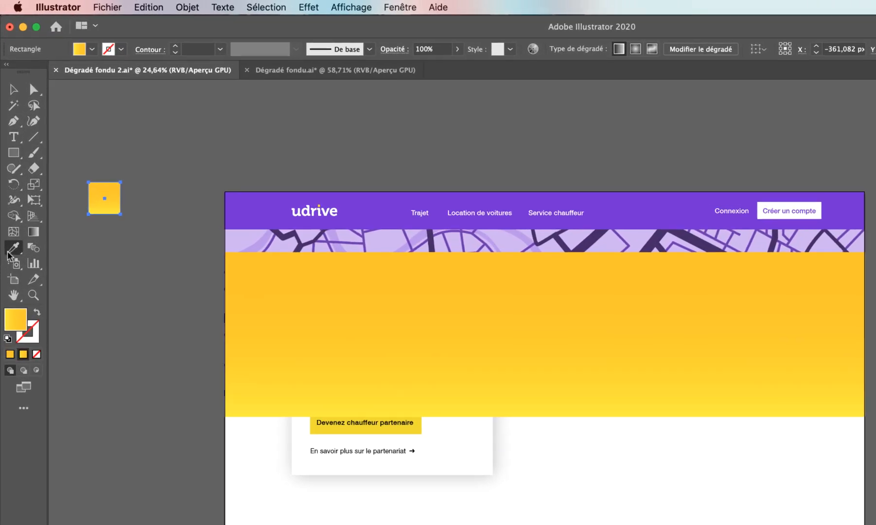
pyautogui.click(11, 250)
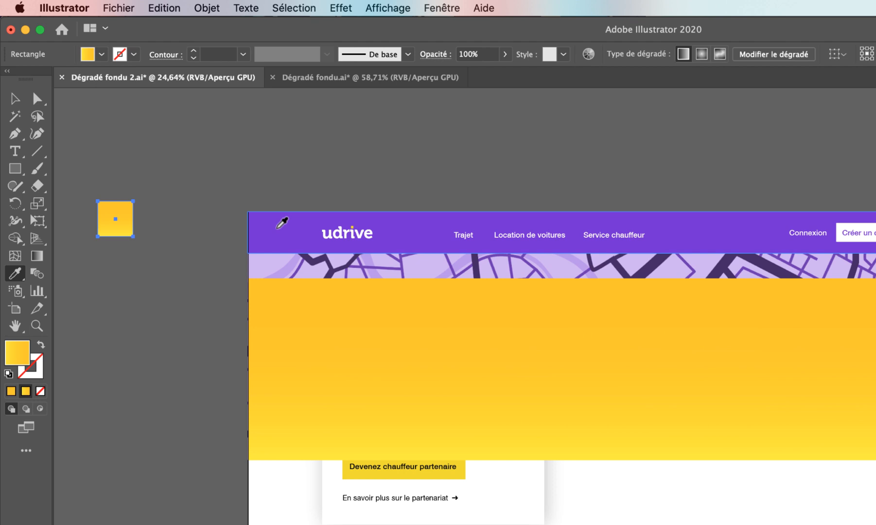
pyautogui.click(277, 228)
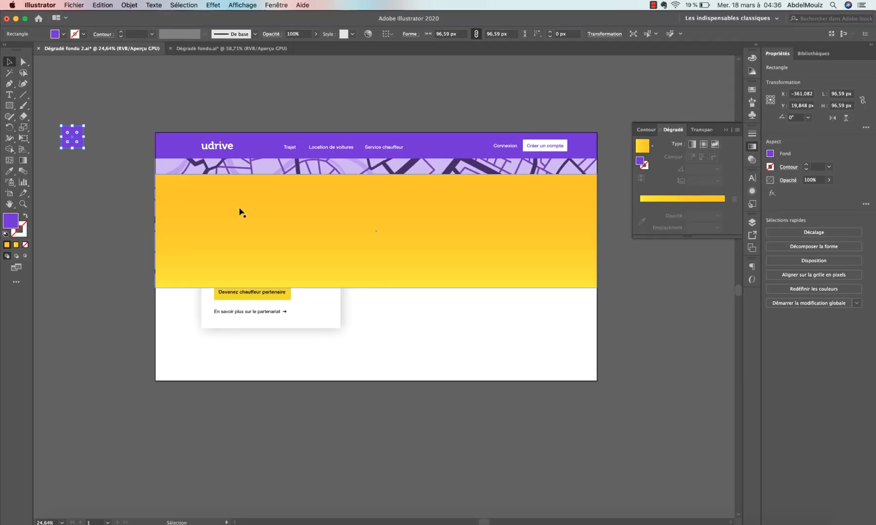
# Recolor both gradient stops of the large rectangle with the purple sampled from the small square.
pyautogui.click(292, 261)
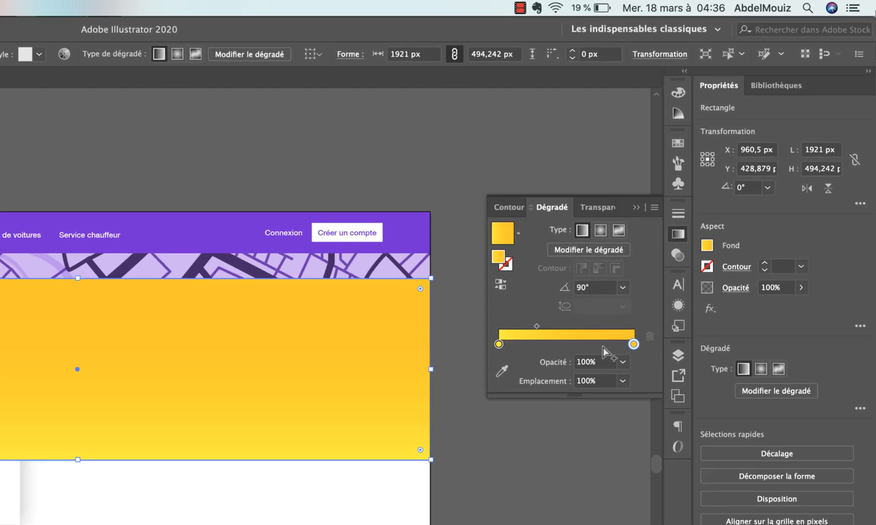
pyautogui.doubleClick(499, 345)
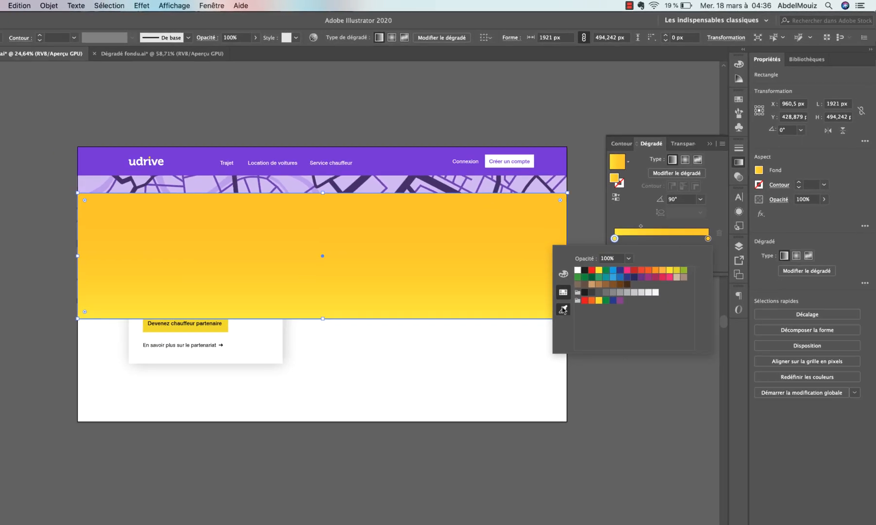
pyautogui.click(425, 446)
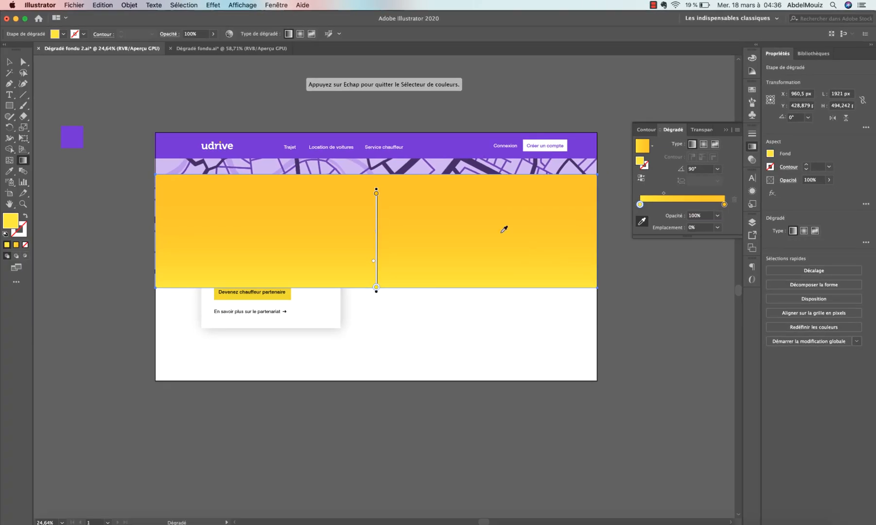
pyautogui.click(69, 130)
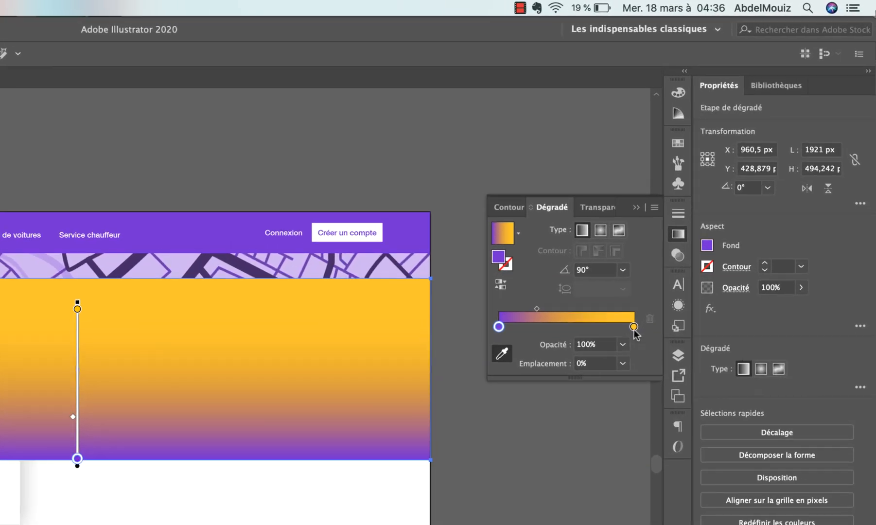
pyautogui.doubleClick(634, 327)
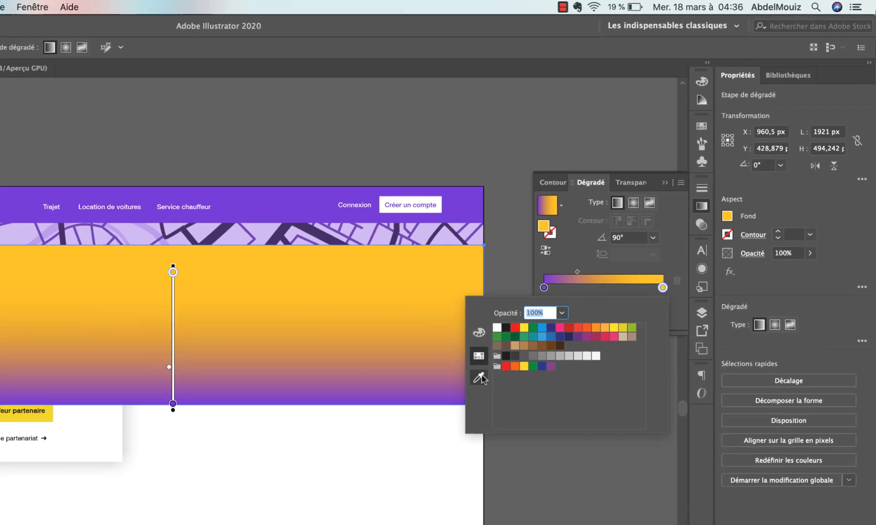
pyautogui.click(480, 378)
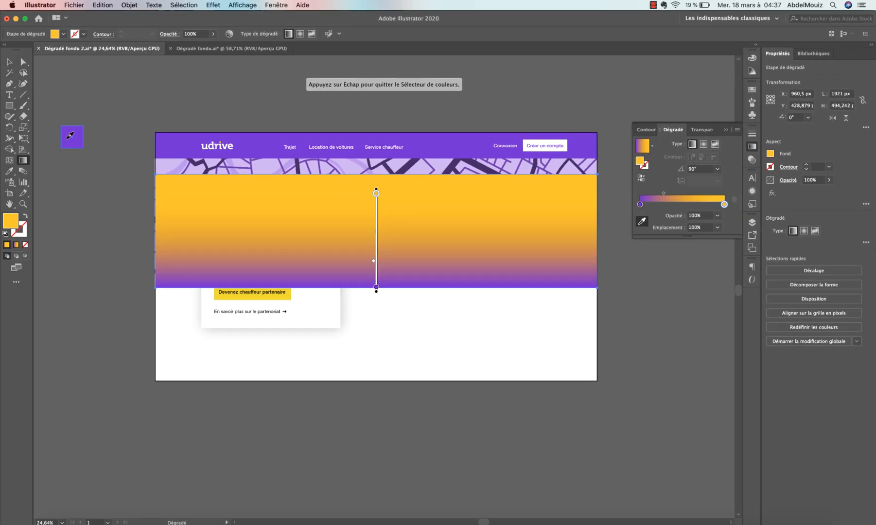
pyautogui.click(70, 136)
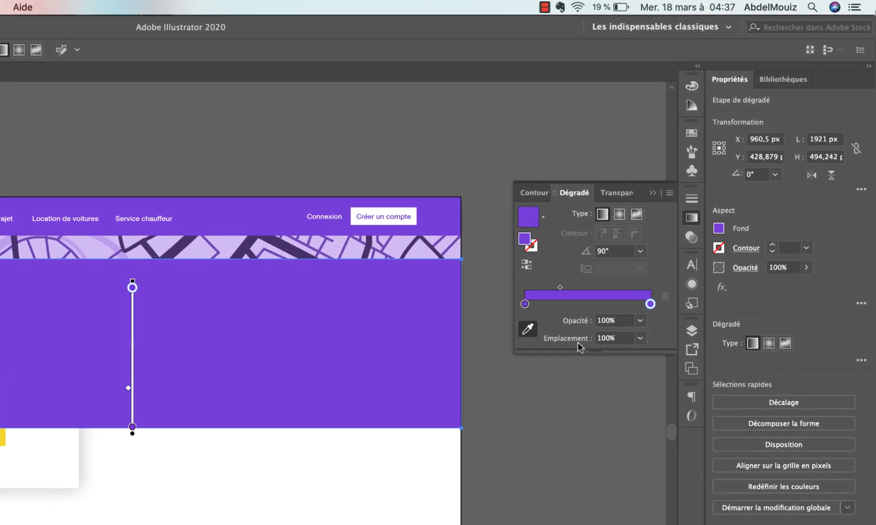
# Set the opacity of the gradient's end stop to 0%.
pyautogui.doubleClick(651, 305)
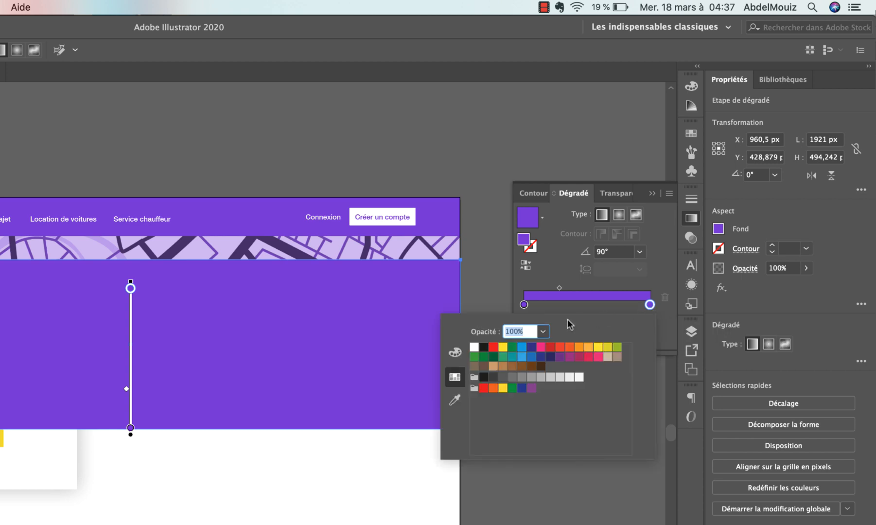
pyautogui.click(544, 333)
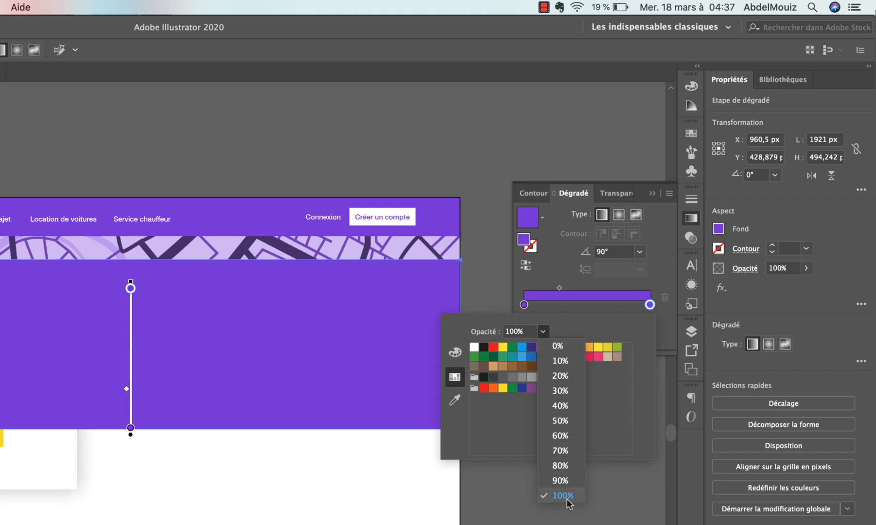
pyautogui.click(559, 346)
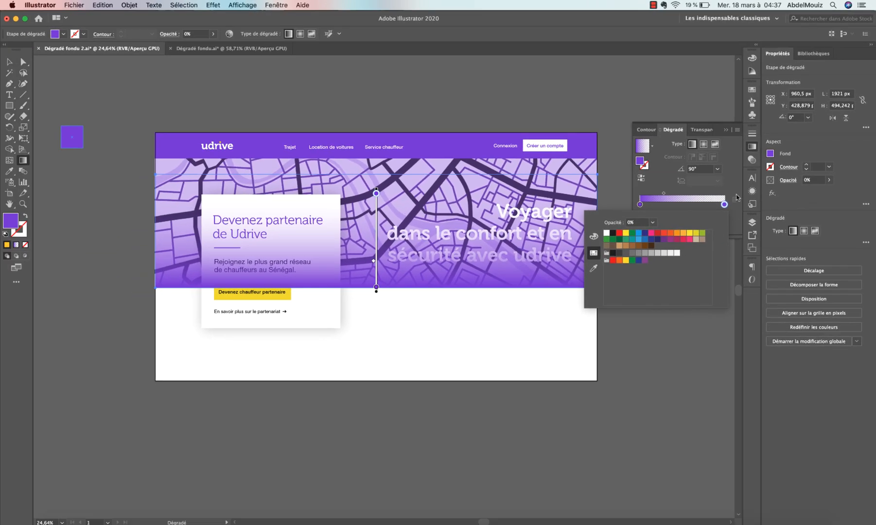
pyautogui.click(738, 198)
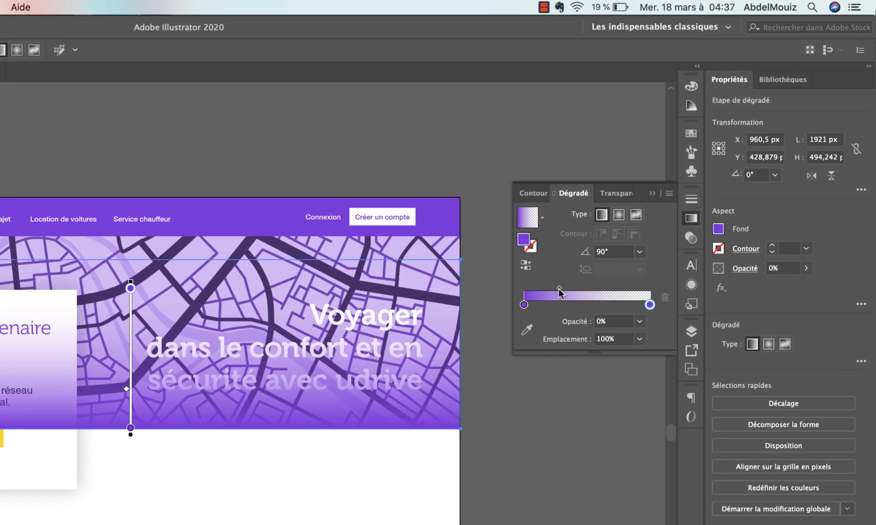
# Shift the gradient's midpoint toward the transparent end, to about 64.68%.
pyautogui.moveTo(560, 294); pyautogui.dragTo(658, 278)
pyautogui.moveTo(559, 289); pyautogui.dragTo(602, 289)
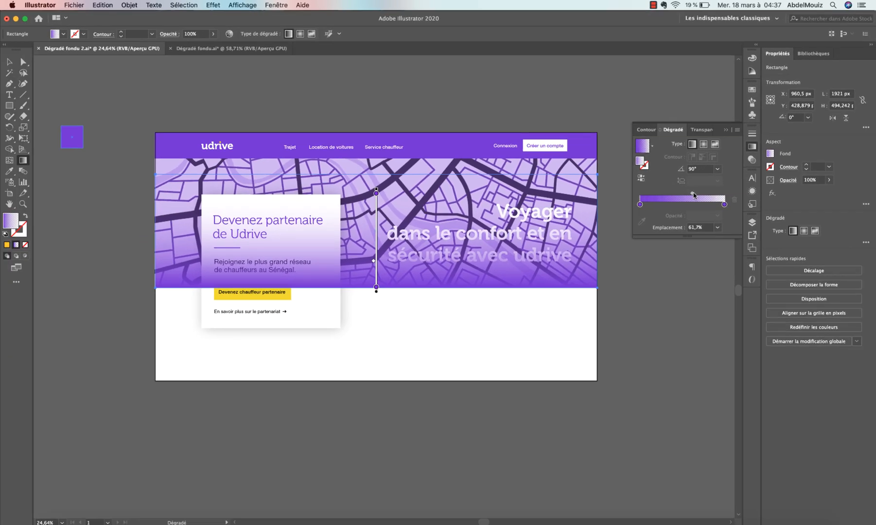
pyautogui.moveTo(694, 195); pyautogui.dragTo(697, 194)
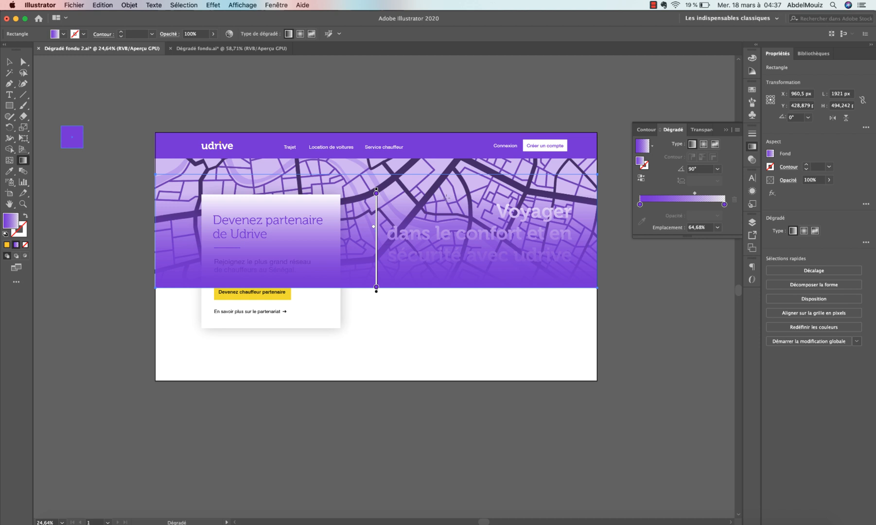
# Select the gradient rectangle together with the map and send both to the back, behind the card and headline.
pyautogui.click(9, 62)
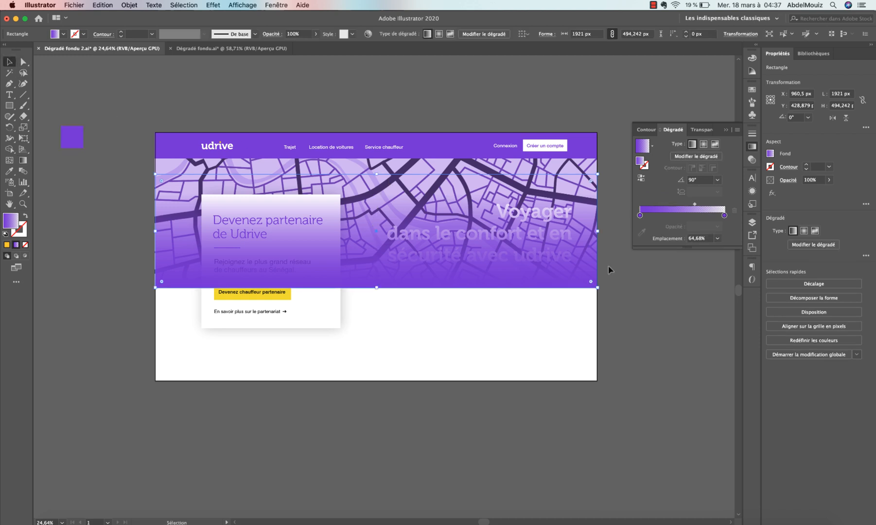
pyautogui.moveTo(620, 292); pyautogui.dragTo(567, 279)
pyautogui.rightClick(568, 280)
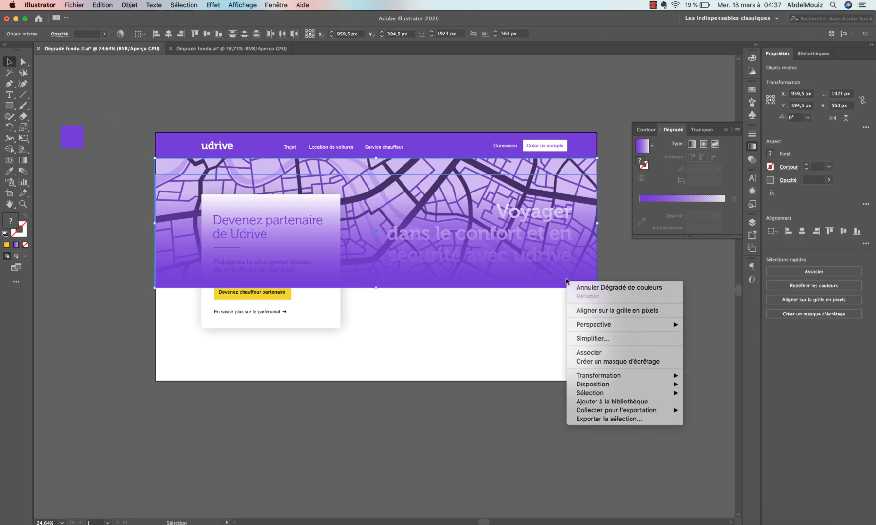
pyautogui.moveTo(617, 384)
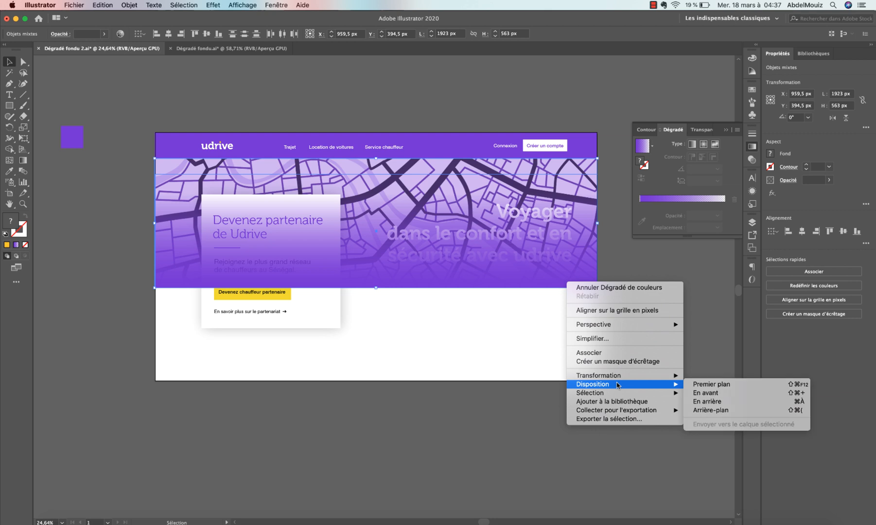
pyautogui.click(721, 411)
pyautogui.click(628, 308)
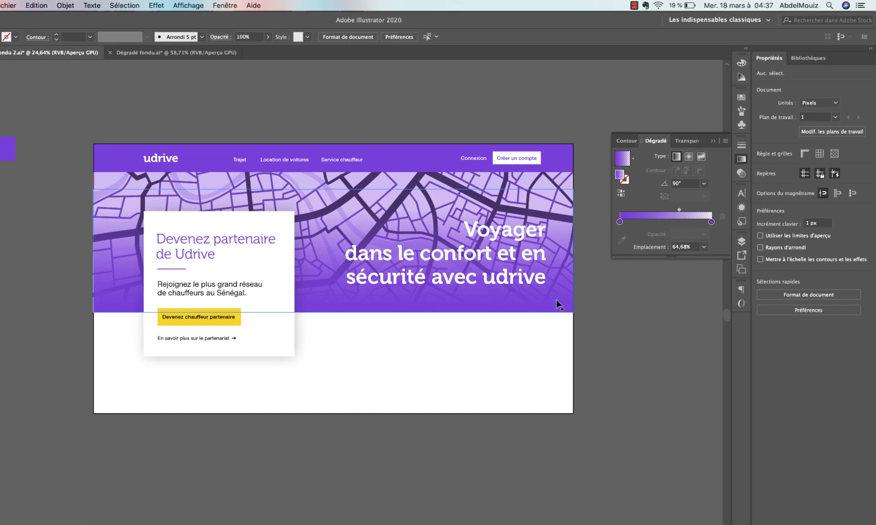
pyautogui.click(514, 277)
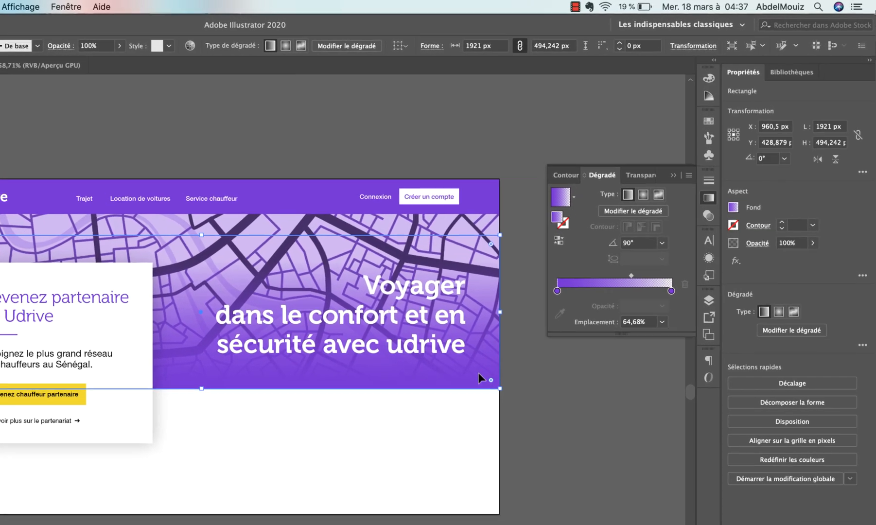
pyautogui.doubleClick(666, 299)
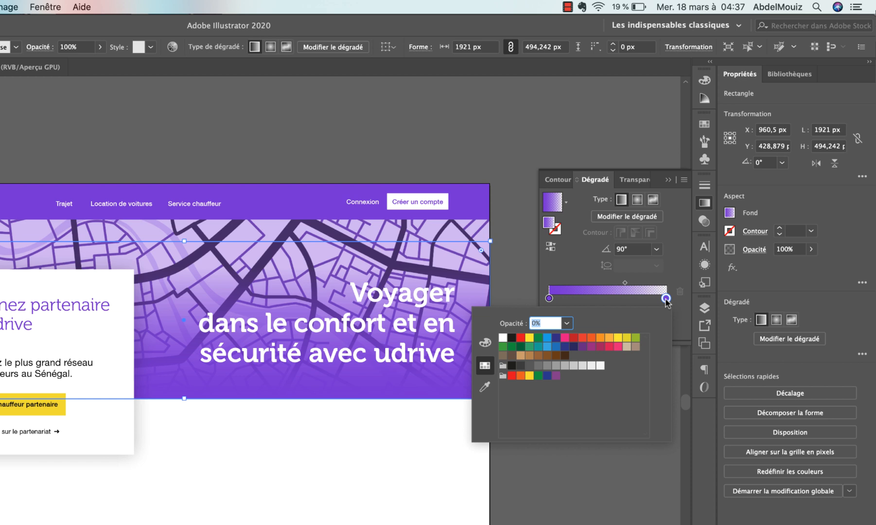
pyautogui.click(568, 324)
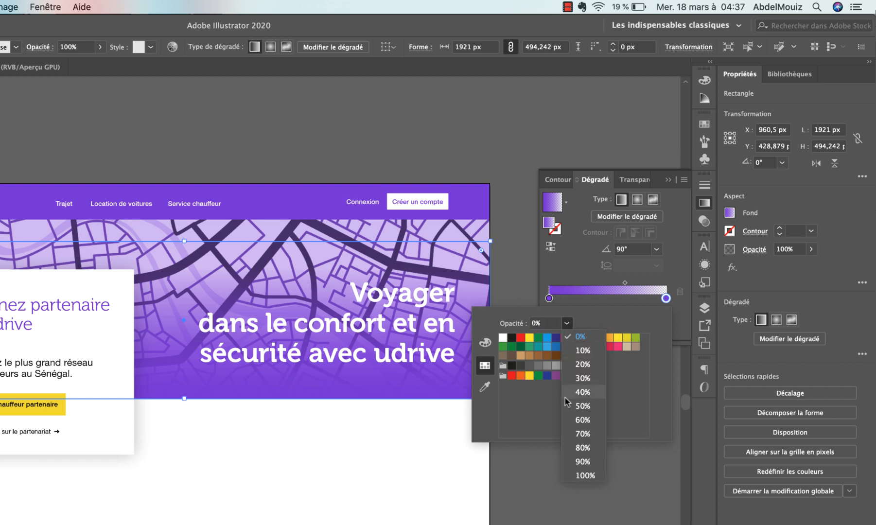
pyautogui.click(523, 478)
pyautogui.click(523, 478)
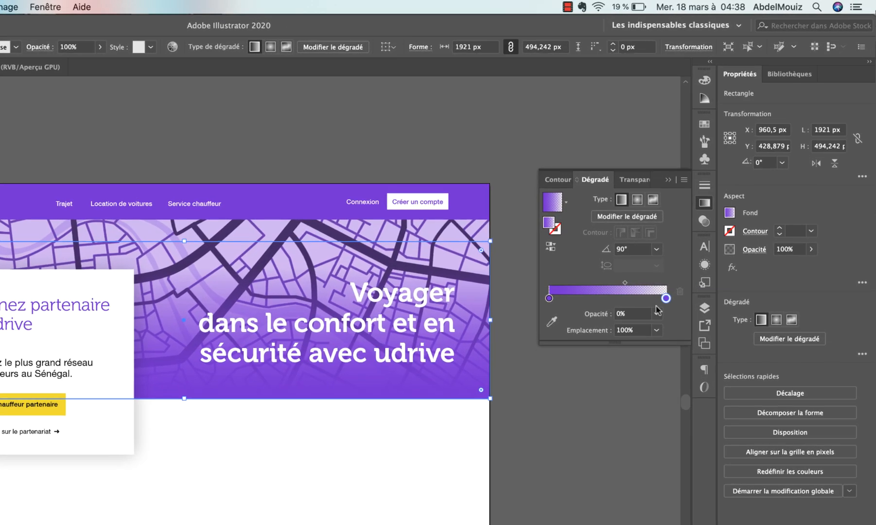
# Look through the preset gradient angles available for the purple map overlay, leaving the angle as it is, and deselect the overlay.
pyautogui.click(656, 249)
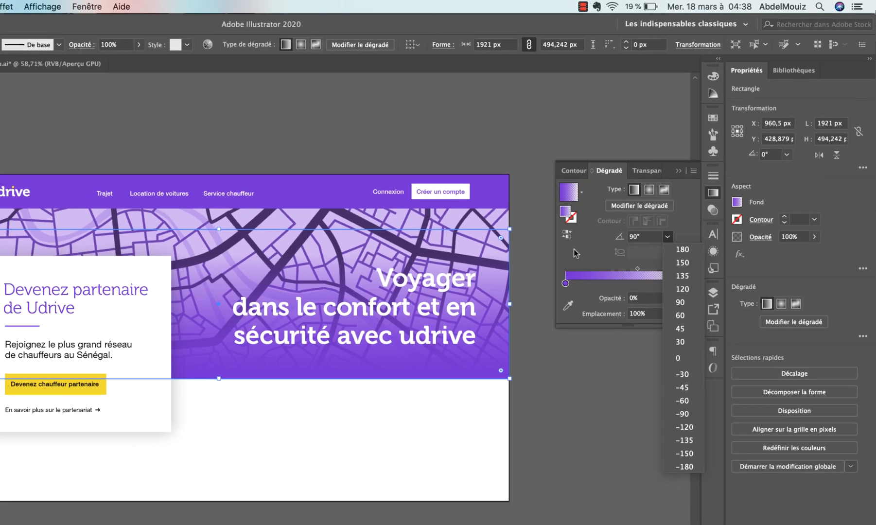
pyautogui.click(557, 263)
pyautogui.click(616, 271)
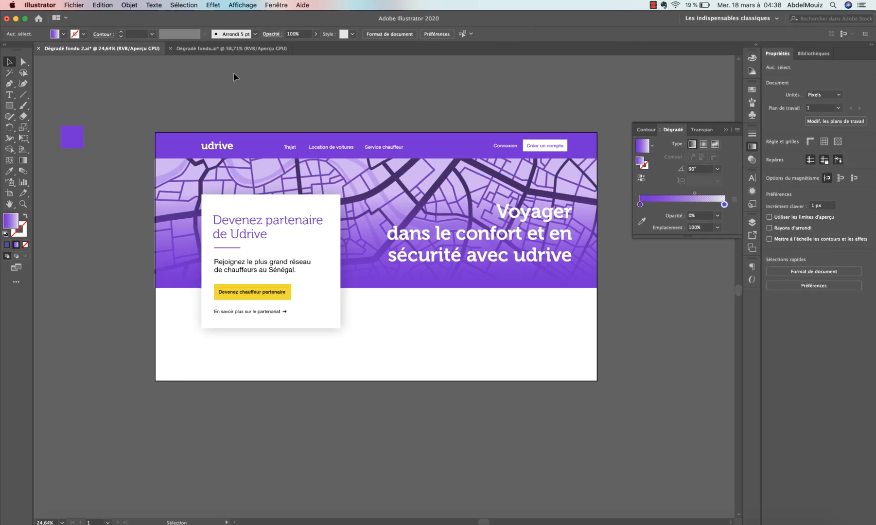
# Switch to the Dégradé fondu.ai document containing the photo shooting poster.
pyautogui.click(227, 51)
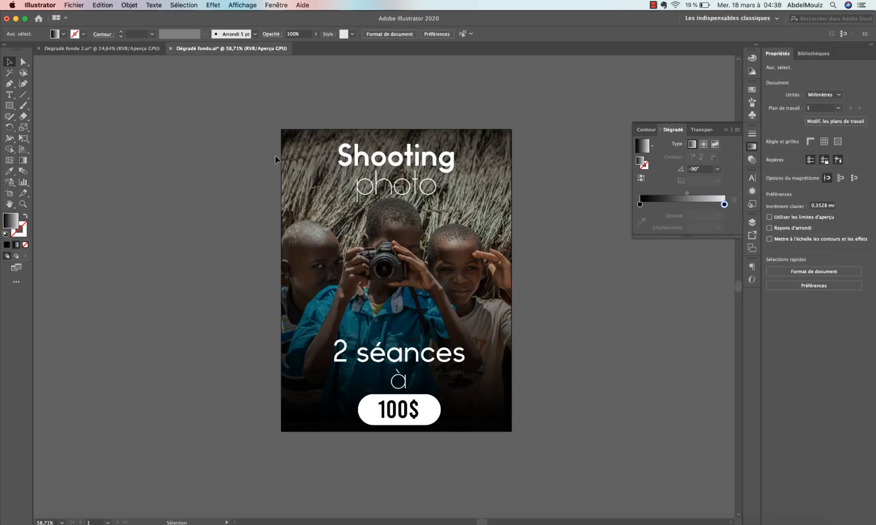
pyautogui.hscroll(-3, 275, 163)
pyautogui.scroll(-2, 276, 163)
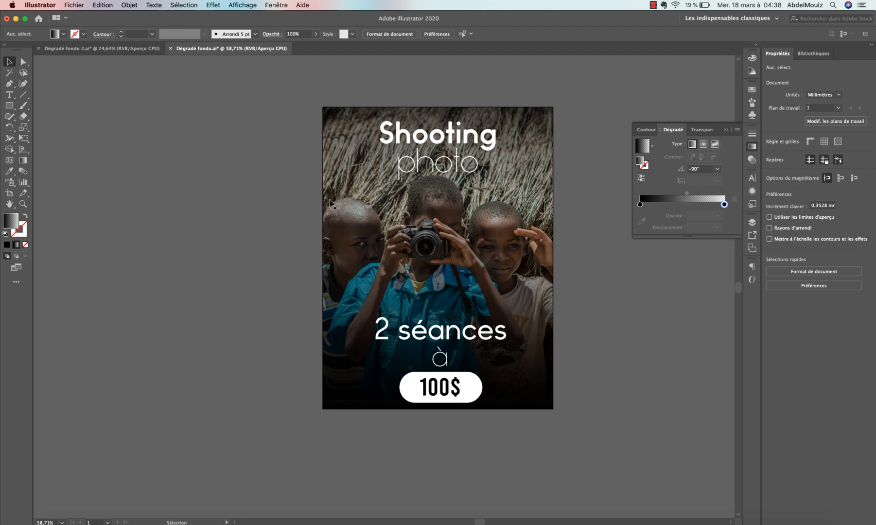
# Move the upper and lower black gradient overlays off the poster photo onto the empty canvas beside it.
pyautogui.moveTo(373, 174); pyautogui.dragTo(130, 166)
pyautogui.moveTo(342, 373); pyautogui.dragTo(100, 416)
pyautogui.click(387, 480)
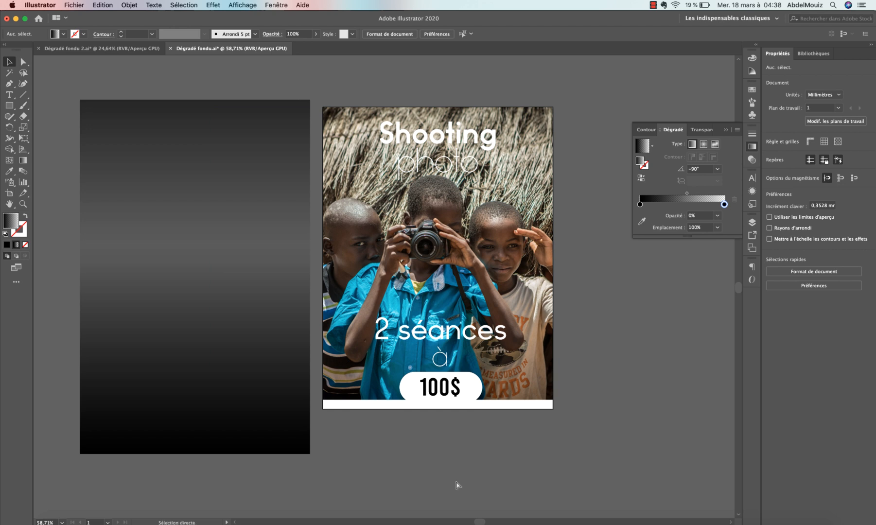
# Undo the moves of both black gradient overlays and clear the selection.
pyautogui.press('super+z')
pyautogui.press('super+z')
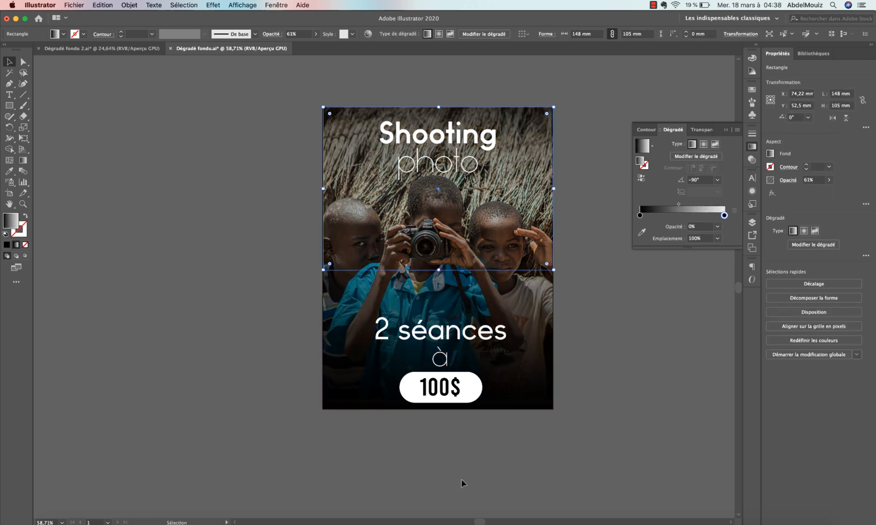
pyautogui.click(463, 483)
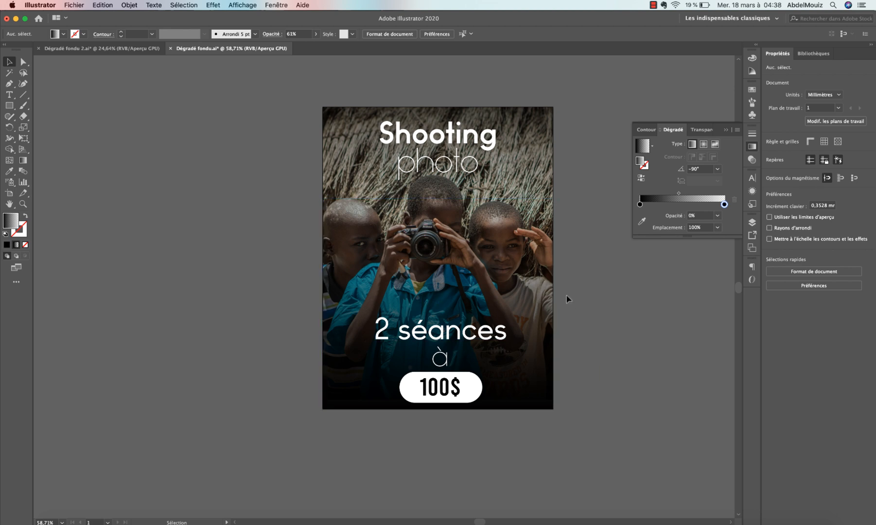
# Check the start stop of the lower black gradient overlay and set its end stop's opacity to 100%.
pyautogui.click(537, 288)
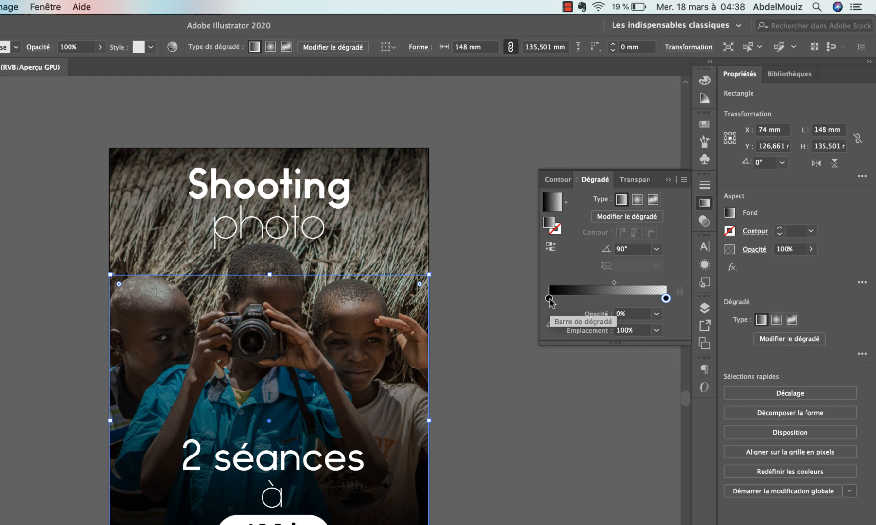
pyautogui.doubleClick(549, 298)
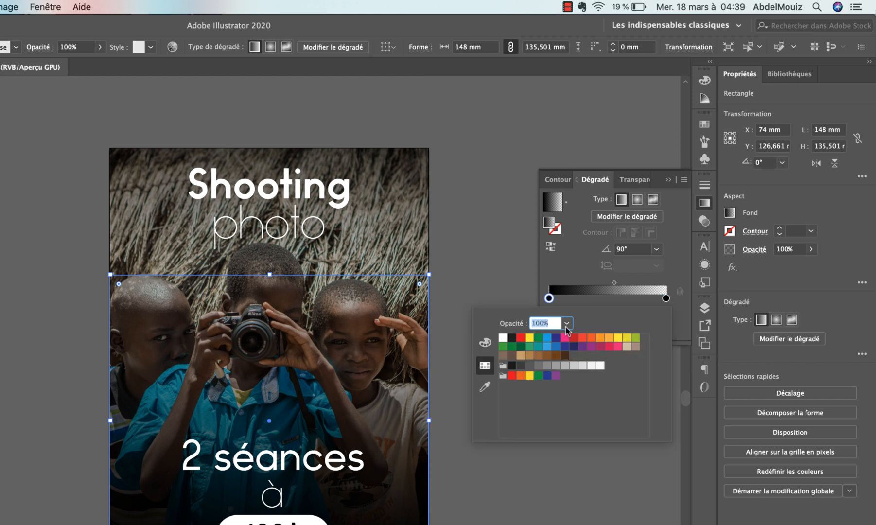
pyautogui.doubleClick(666, 298)
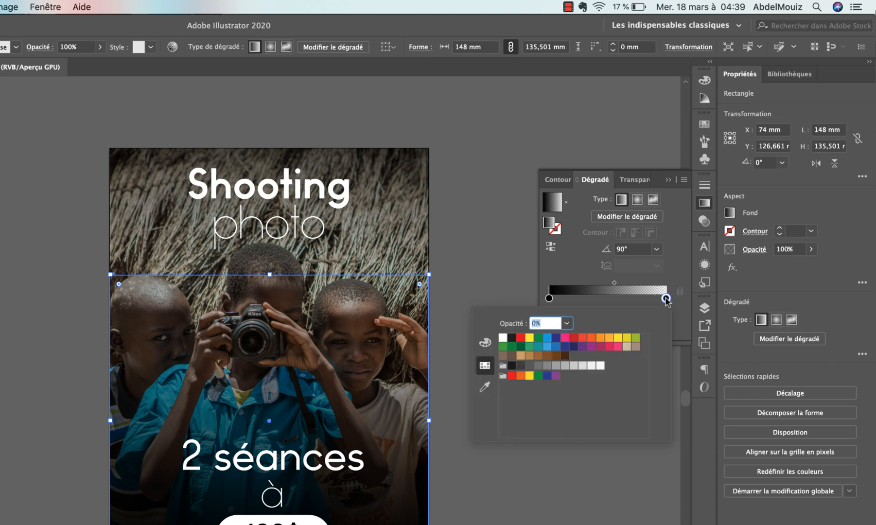
pyautogui.click(568, 323)
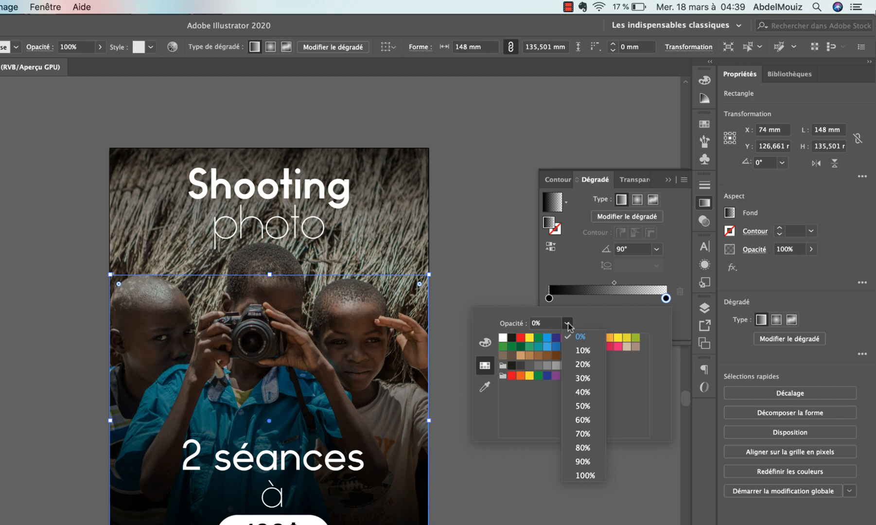
pyautogui.click(584, 475)
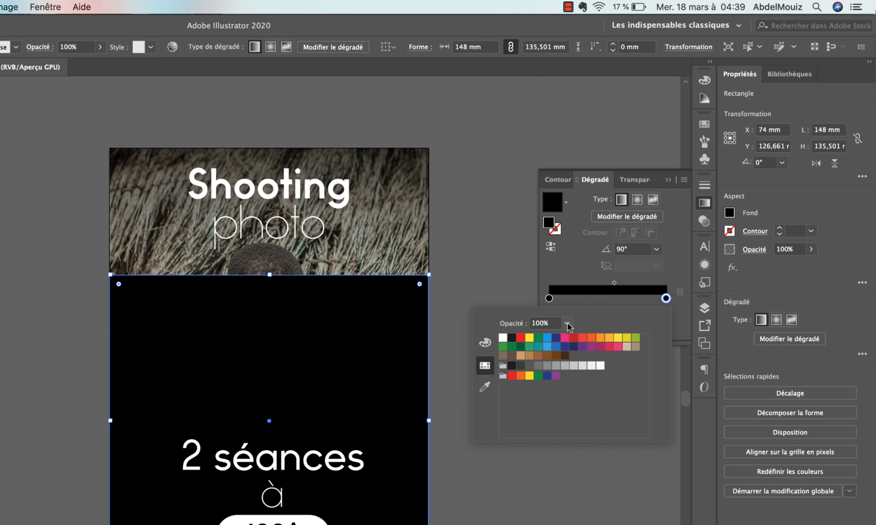
# Set the lower overlay's gradient end stop opacity to 0%, then close the gradient settings and deselect the overlay.
pyautogui.click(567, 324)
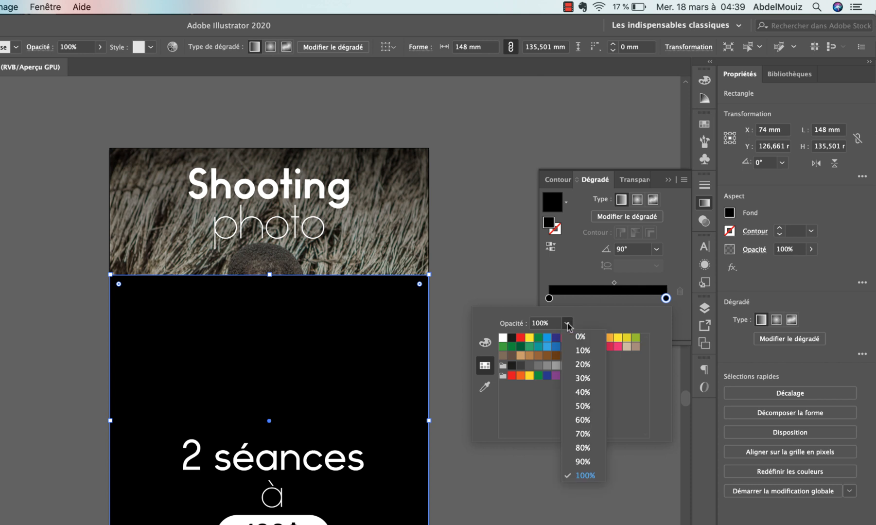
pyautogui.click(595, 340)
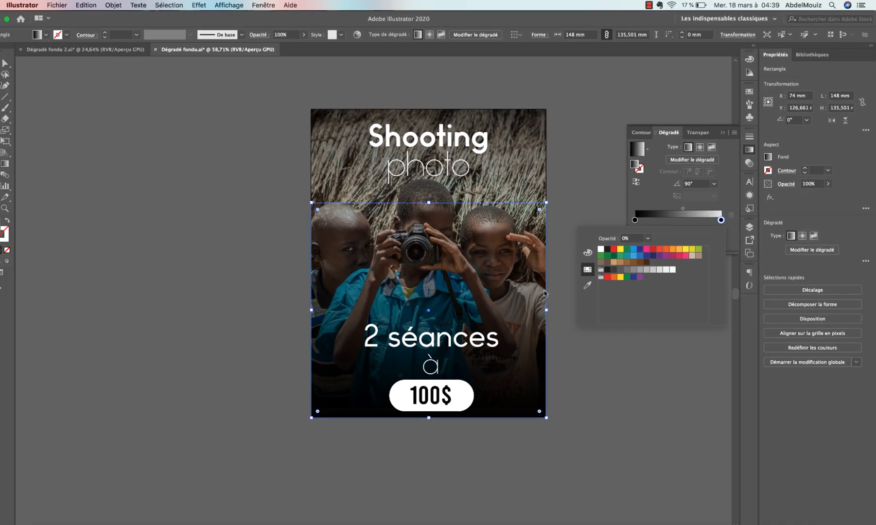
pyautogui.click(739, 193)
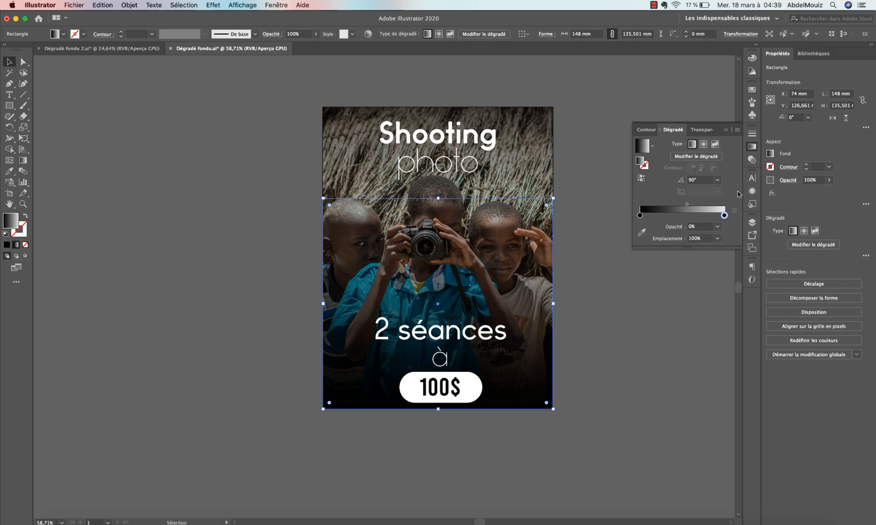
pyautogui.click(726, 132)
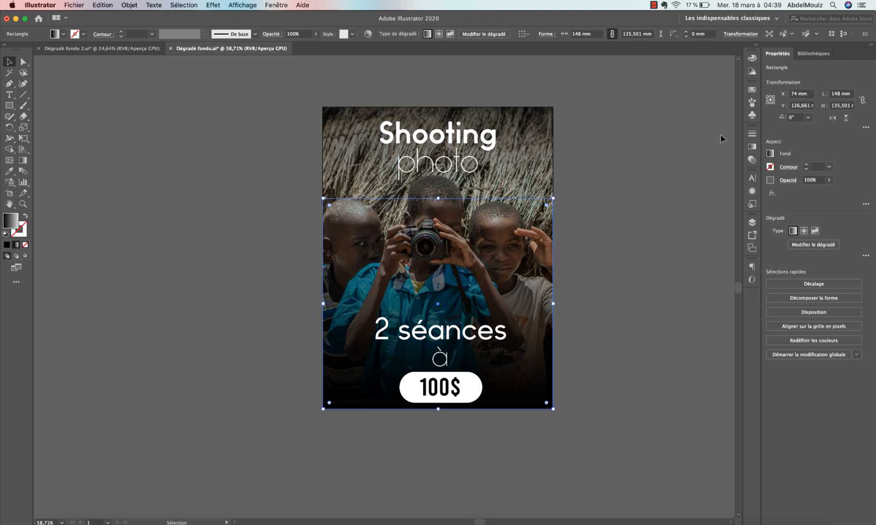
pyautogui.click(671, 178)
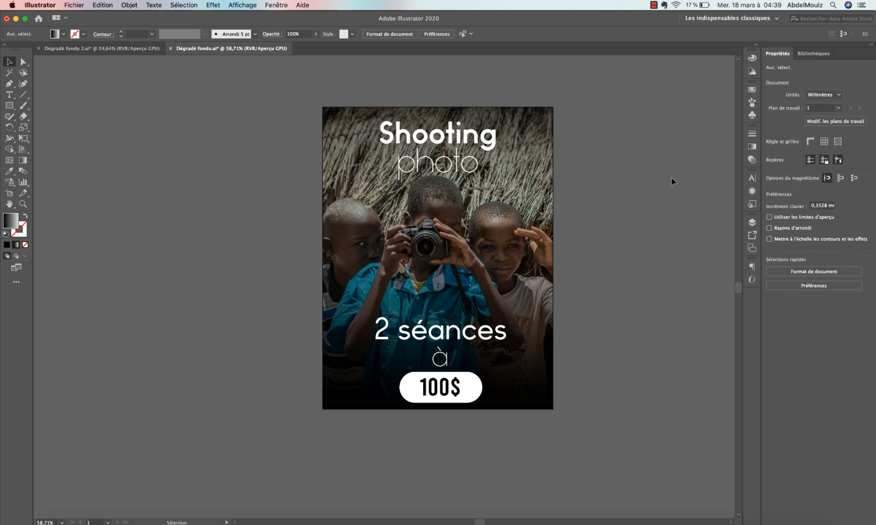